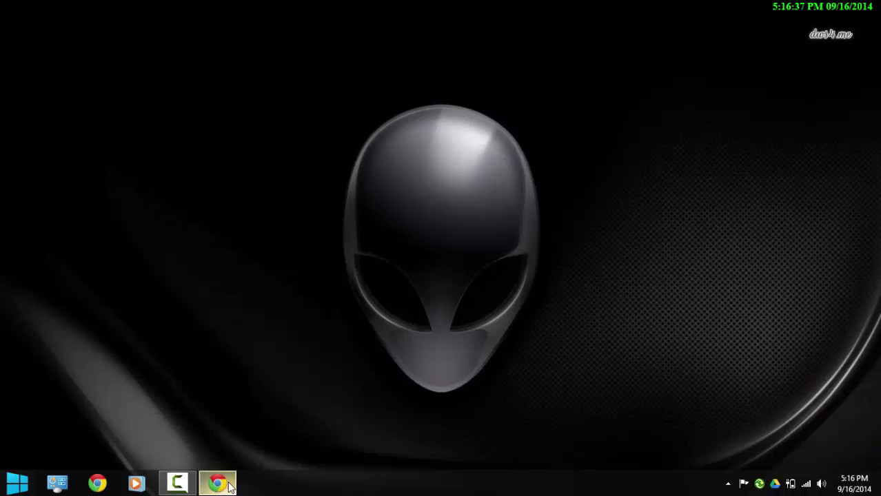
- In Chrome's SAMSUNG SideSync tab, start the SideSync 3.0 'Download for PC with Windows'
{"action": "left_click", "coordinate": [230, 485]}
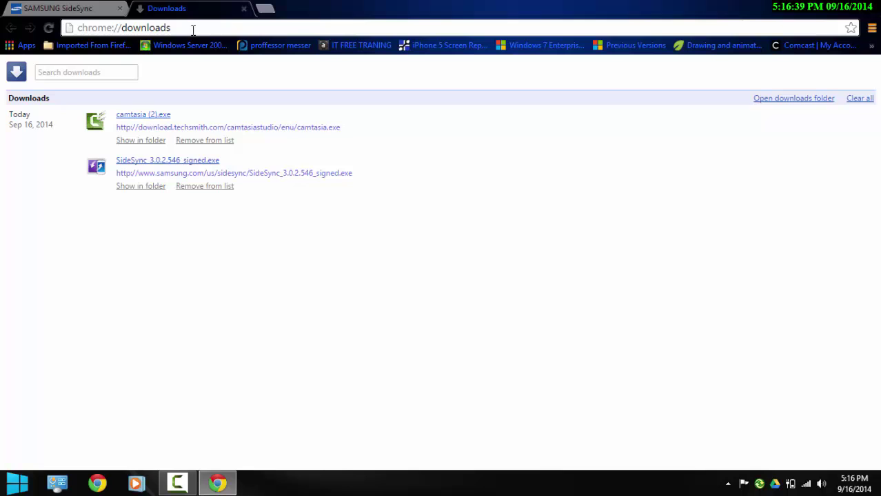
{"action": "left_click", "coordinate": [79, 9]}
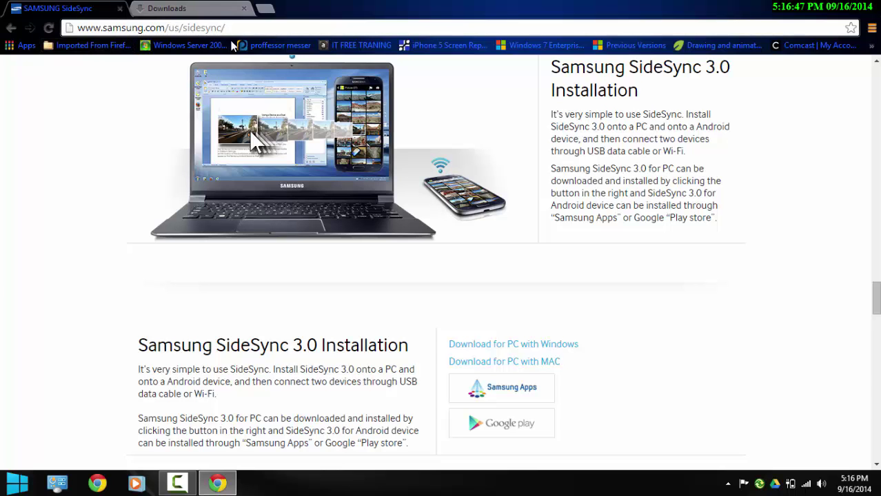
{"action": "scroll", "coordinate": [644, 337], "scroll_direction": "up", "scroll_amount": 10}
{"action": "scroll", "coordinate": [645, 338], "scroll_direction": "down", "scroll_amount": 7}
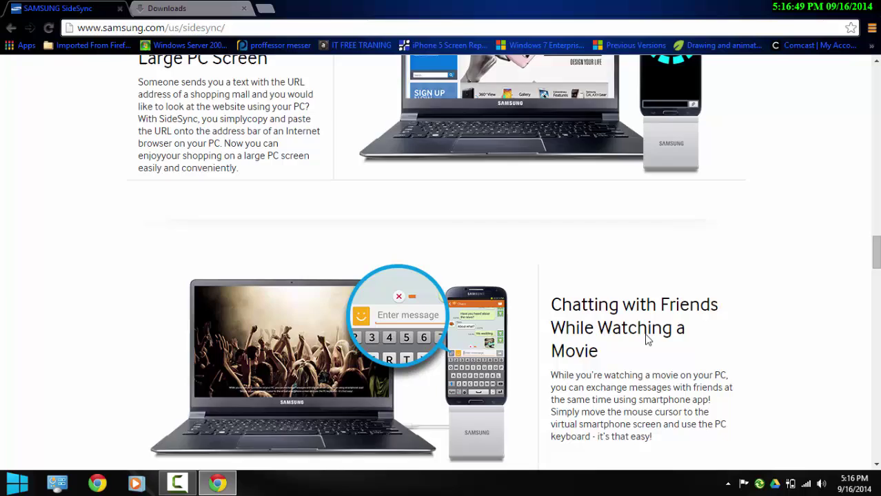
{"action": "scroll", "coordinate": [642, 339], "scroll_direction": "down", "scroll_amount": 4}
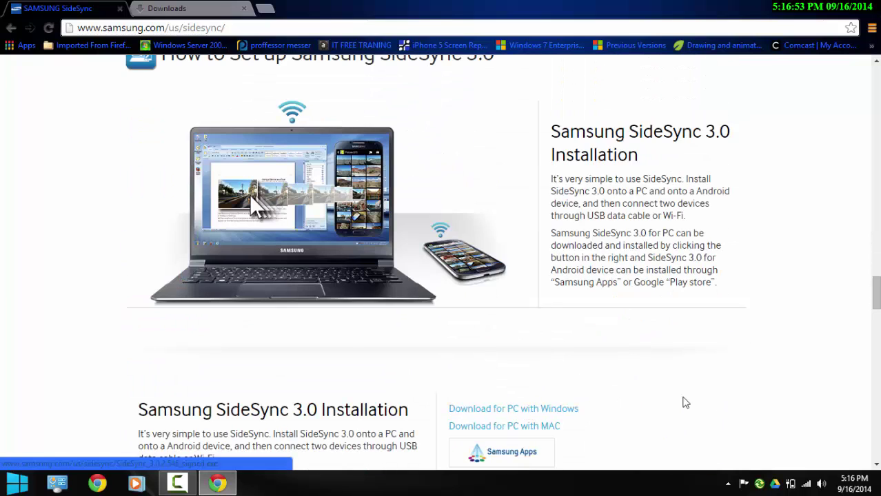
{"action": "scroll", "coordinate": [686, 408], "scroll_direction": "down", "scroll_amount": 1}
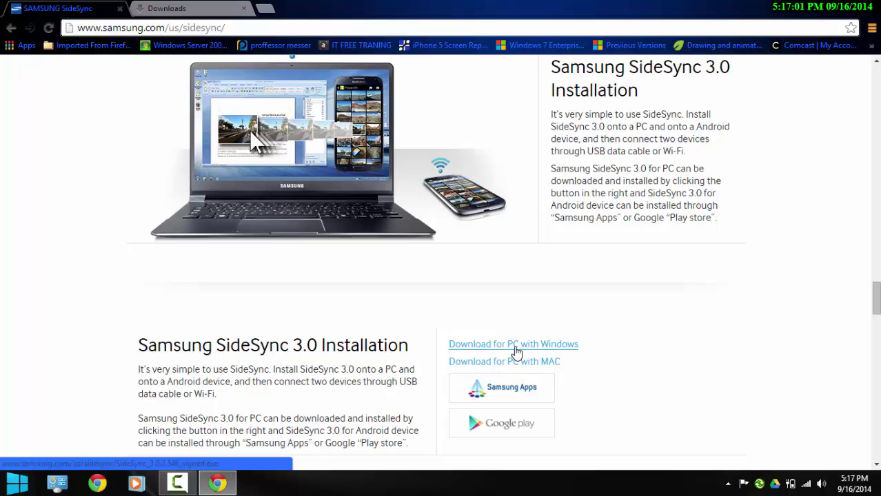
{"action": "left_click", "coordinate": [516, 351]}
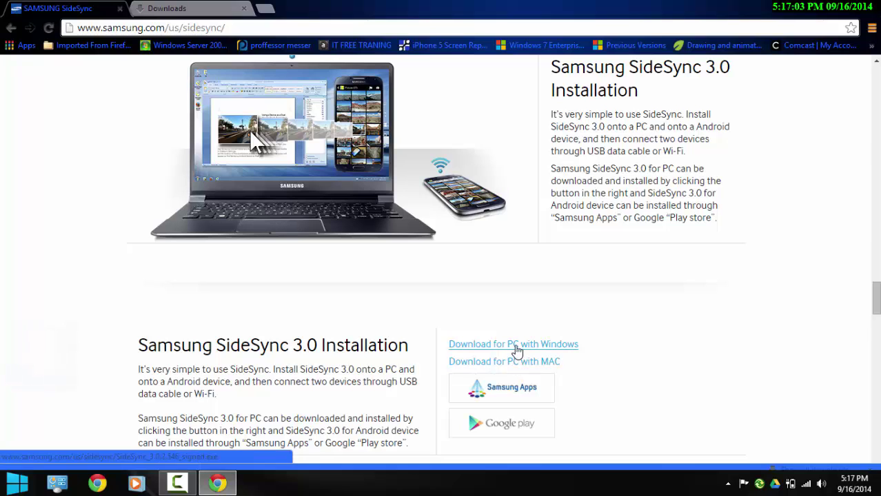
- Cancel and remove the duplicate download, then run SideSync_3.0.2.546_signed.exe
{"action": "left_click", "coordinate": [816, 458]}
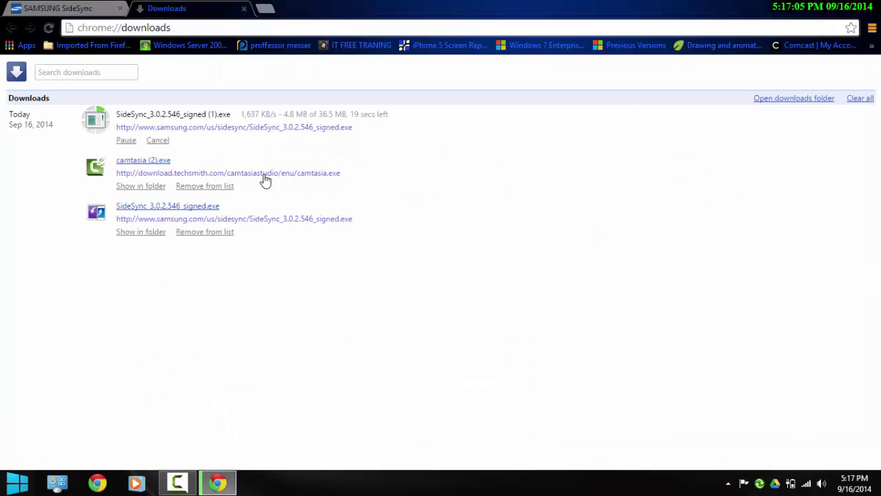
{"action": "left_click", "coordinate": [162, 141]}
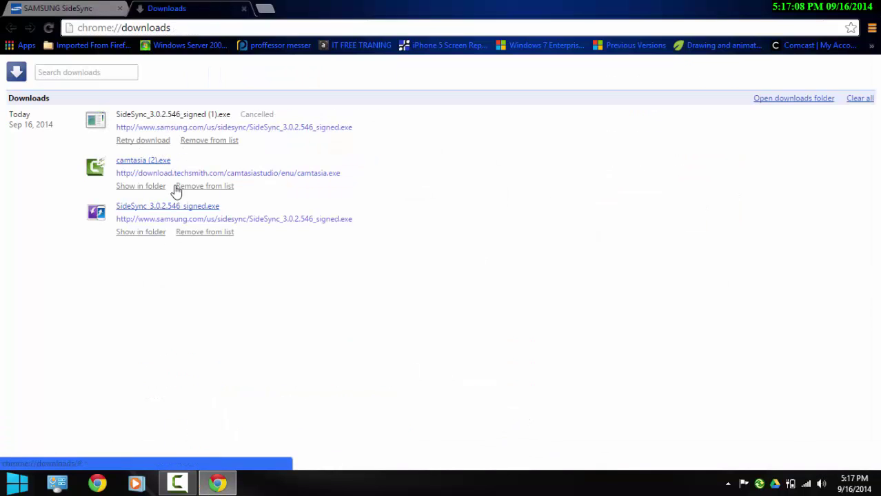
{"action": "left_click", "coordinate": [206, 141]}
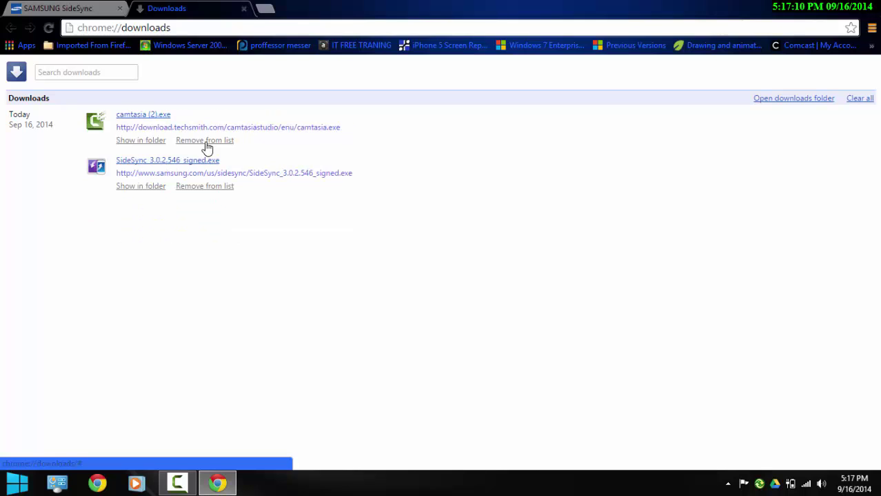
{"action": "left_click", "coordinate": [152, 167]}
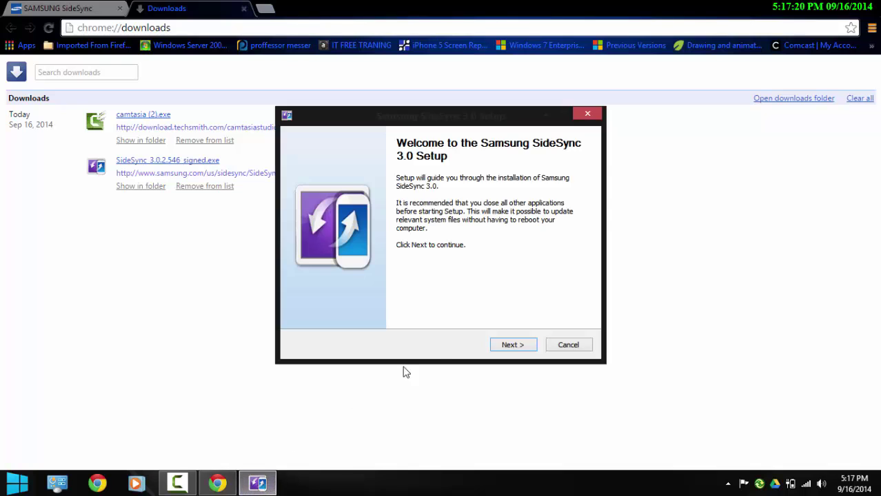
- Accept the license and install SideSync 3.0 to the default Program Files (x86)\Samsung\SideSync3 folder
{"action": "left_click", "coordinate": [511, 345]}
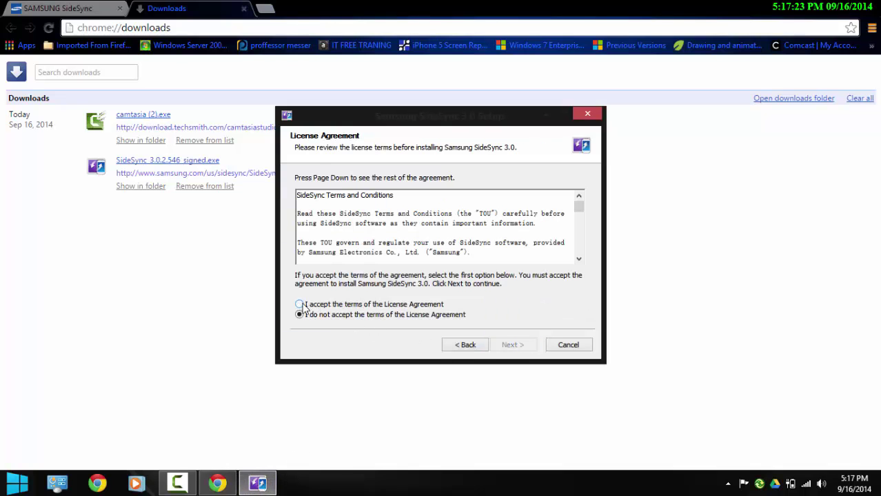
{"action": "left_click", "coordinate": [300, 304]}
{"action": "left_click", "coordinate": [512, 345]}
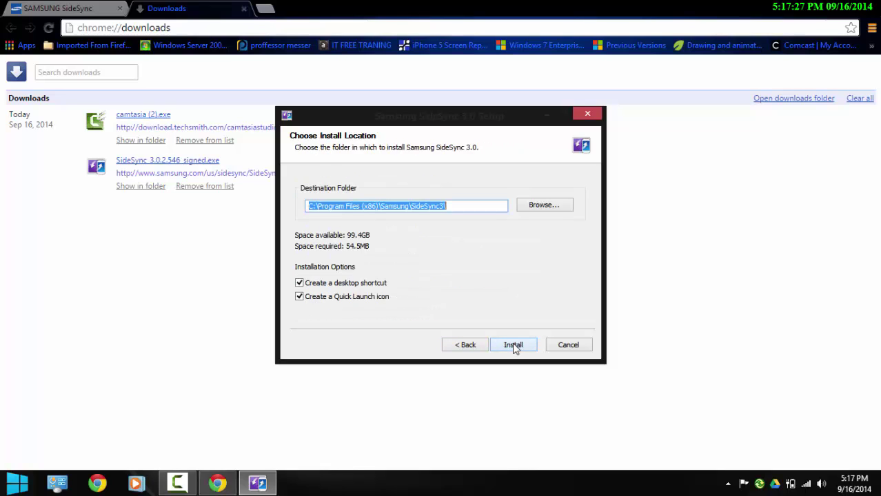
{"action": "left_click", "coordinate": [514, 346]}
{"action": "left_click", "coordinate": [528, 288]}
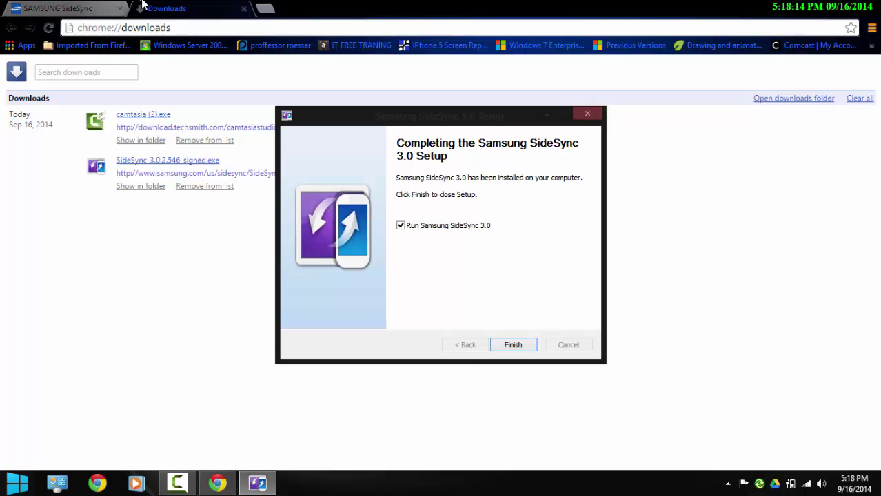
{"action": "left_click", "coordinate": [837, 9]}
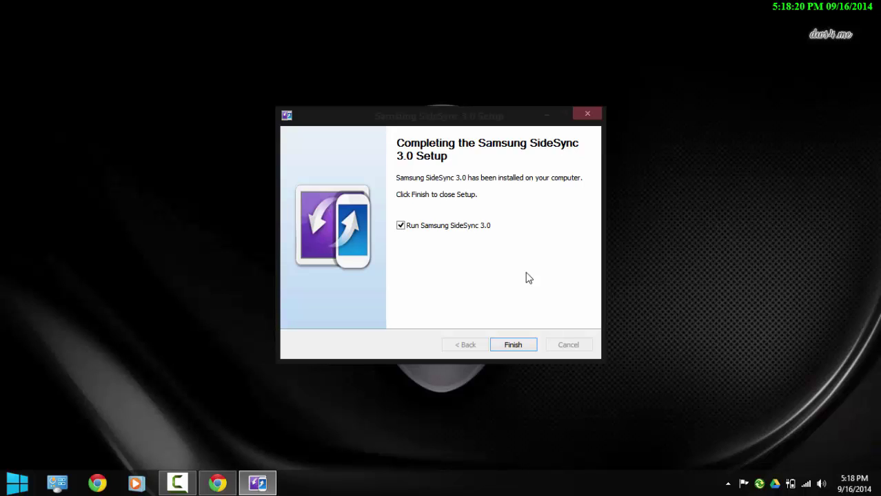
- Finish setup, decline the update, and set Connect via from USB to Wi-Fi
{"action": "left_click", "coordinate": [510, 346]}
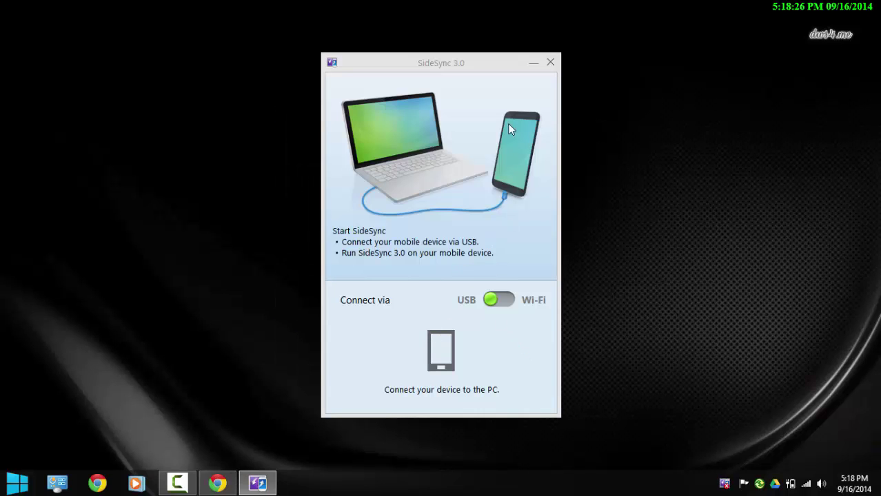
{"action": "left_click", "coordinate": [481, 270]}
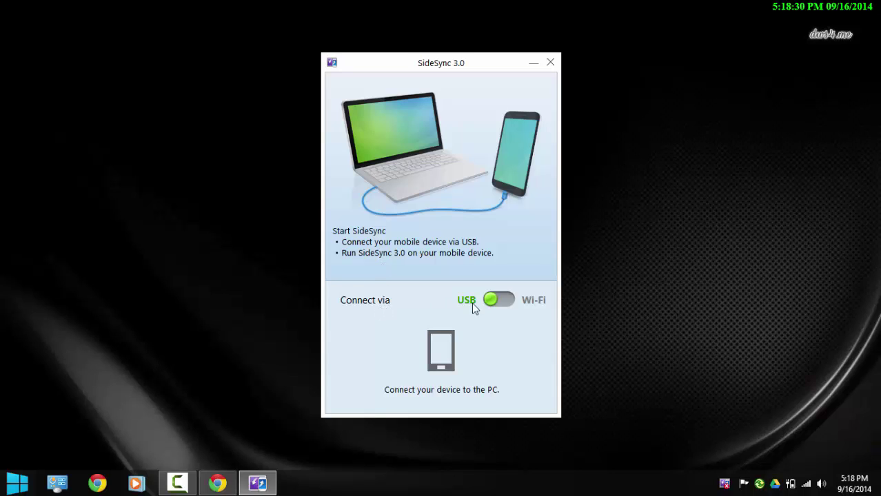
{"action": "left_click", "coordinate": [507, 300]}
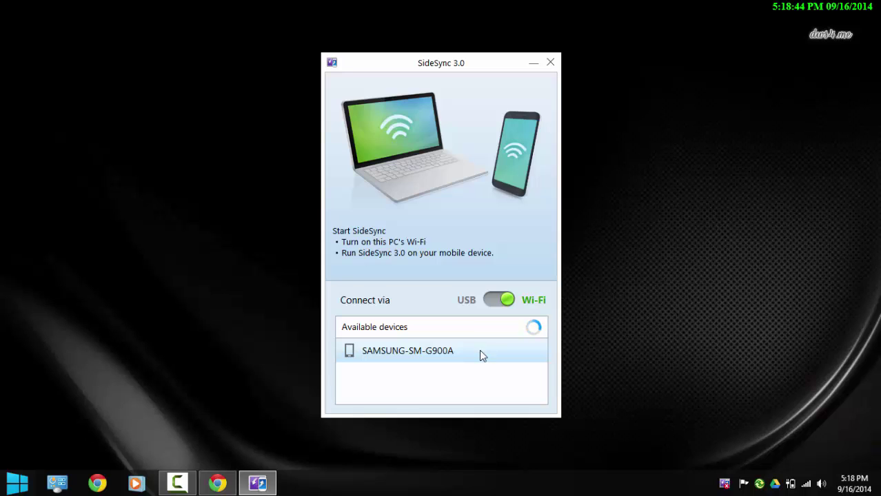
- Connect to SAMSUNG-SM-G900A over Wi-Fi and reposition its mirrored screen window
{"action": "left_click", "coordinate": [411, 357]}
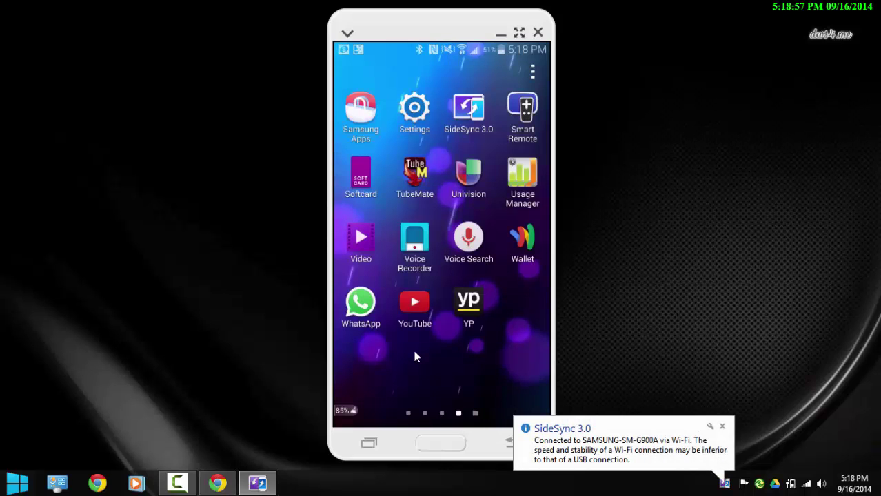
{"action": "left_click", "coordinate": [414, 353]}
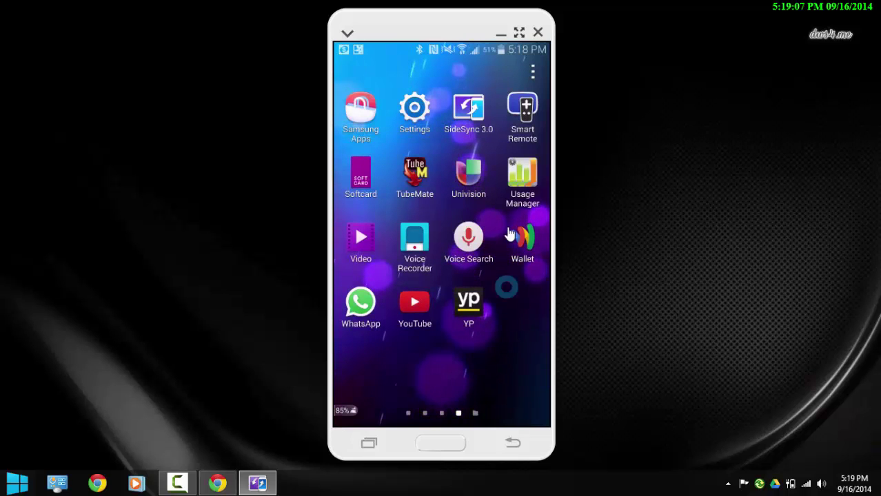
{"action": "left_click_drag", "start_coordinate": [425, 33], "coordinate": [373, 33]}
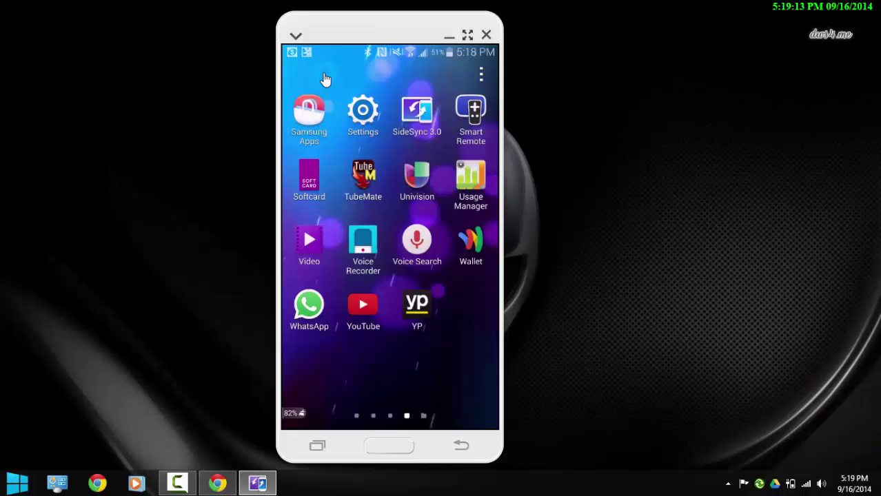
- Nudge the phone window right and flip app drawer pages to the Messaging/Play Store page
{"action": "left_click_drag", "start_coordinate": [372, 30], "coordinate": [401, 27]}
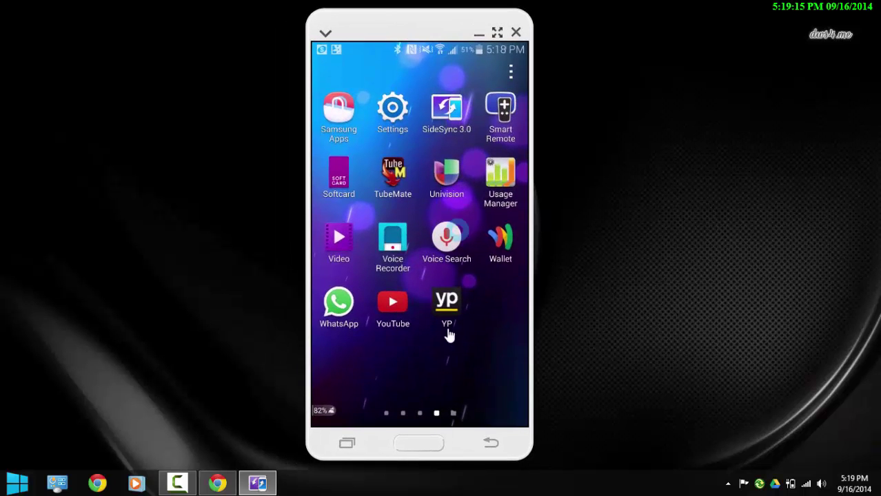
{"action": "scroll", "coordinate": [428, 380], "scroll_direction": "down", "scroll_amount": 2}
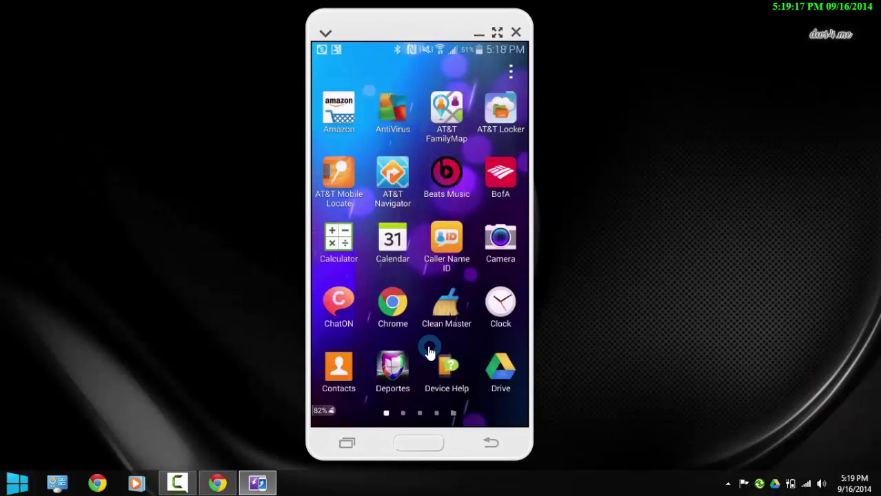
{"action": "scroll", "coordinate": [429, 352], "scroll_direction": "up", "scroll_amount": 3}
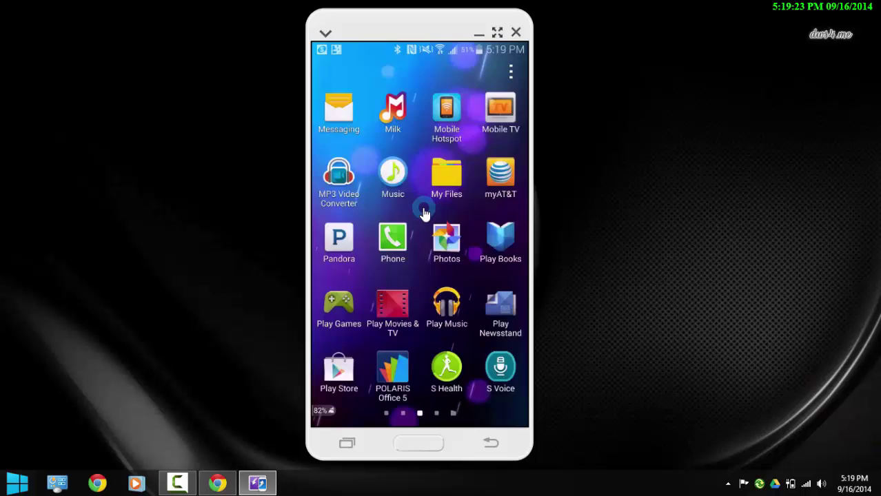
{"action": "scroll", "coordinate": [423, 214], "scroll_direction": "down", "scroll_amount": 1}
{"action": "scroll", "coordinate": [409, 303], "scroll_direction": "up", "scroll_amount": 1}
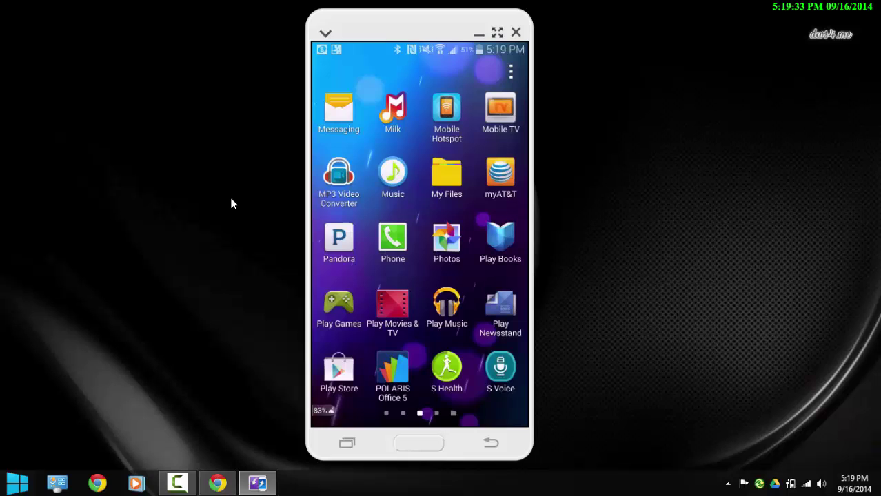
- Move the phone mirror window to the right side of the desktop and fine-tune its position
{"action": "left_click_drag", "start_coordinate": [415, 33], "coordinate": [608, 38]}
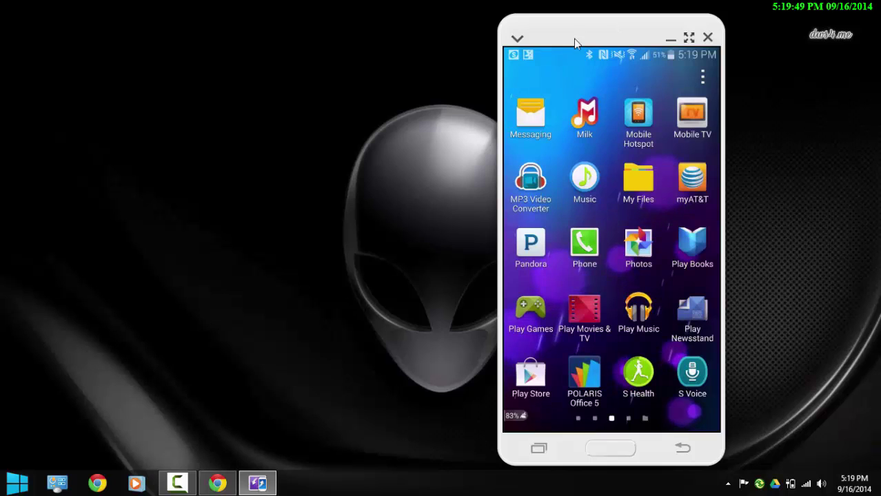
{"action": "left_click_drag", "start_coordinate": [596, 36], "coordinate": [675, 40]}
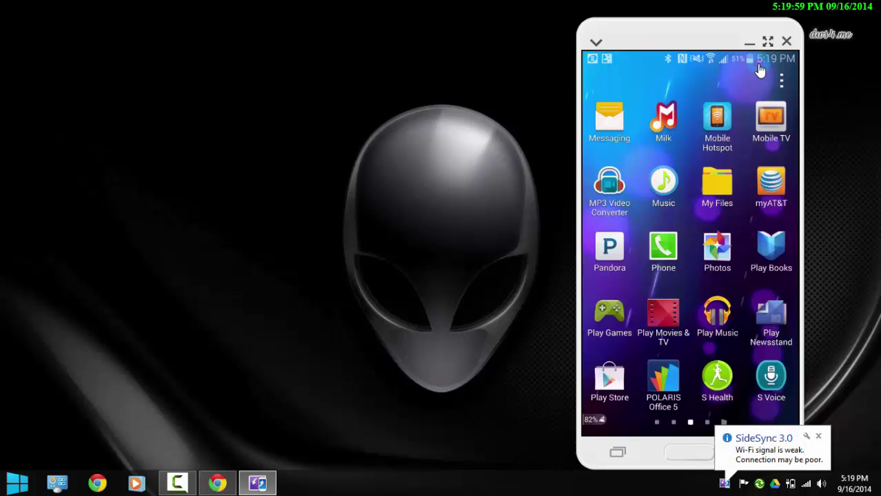
{"action": "left_click_drag", "start_coordinate": [707, 45], "coordinate": [681, 37]}
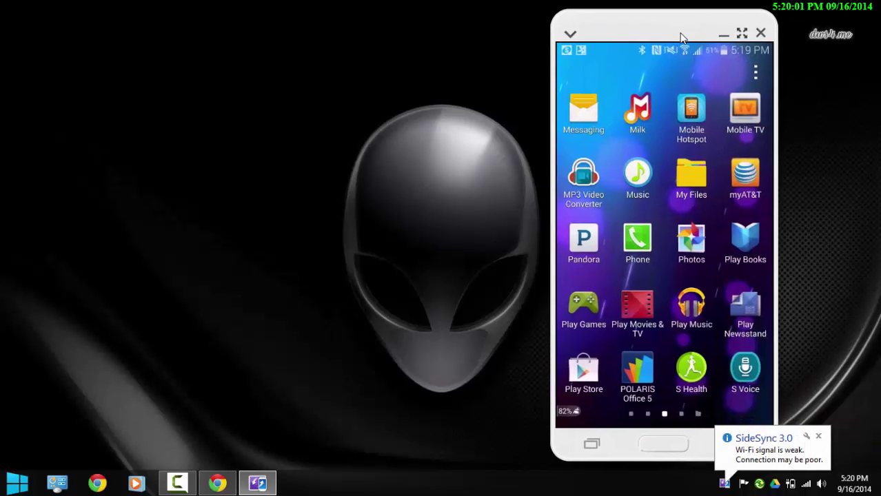